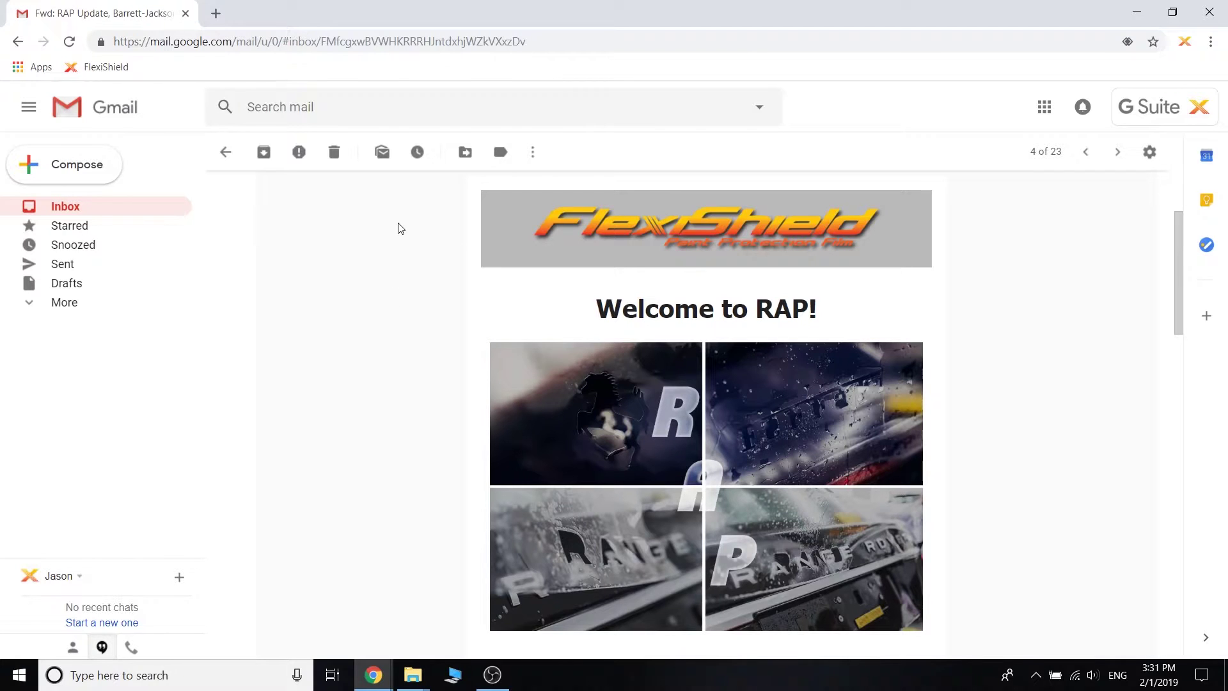
{"action": "left_click_drag", "start_coordinate": [365, 191], "coordinate": [1010, 599]}
{"action": "left_click", "coordinate": [947, 318]}
{"action": "scroll", "coordinate": [964, 293], "scroll_direction": "down", "scroll_amount": 1}
{"action": "scroll", "coordinate": [966, 298], "scroll_direction": "down", "scroll_amount": 2}
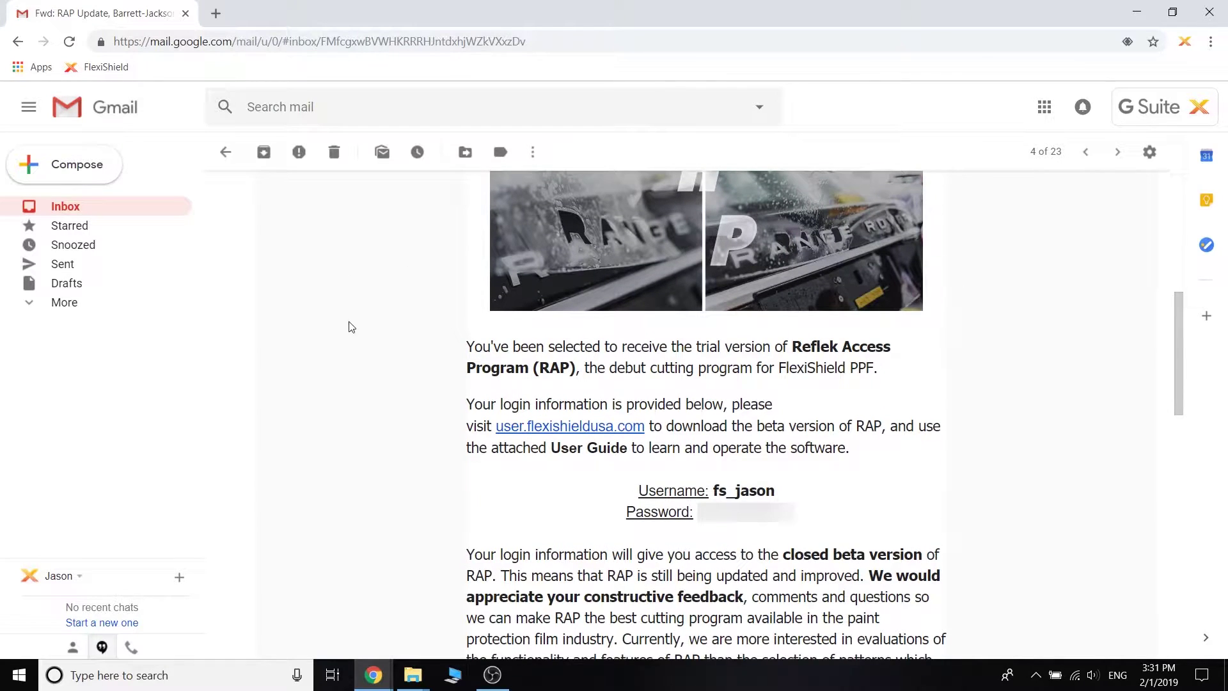
{"action": "scroll", "coordinate": [348, 329], "scroll_direction": "down", "scroll_amount": 1}
{"action": "scroll", "coordinate": [479, 275], "scroll_direction": "down", "scroll_amount": 1}
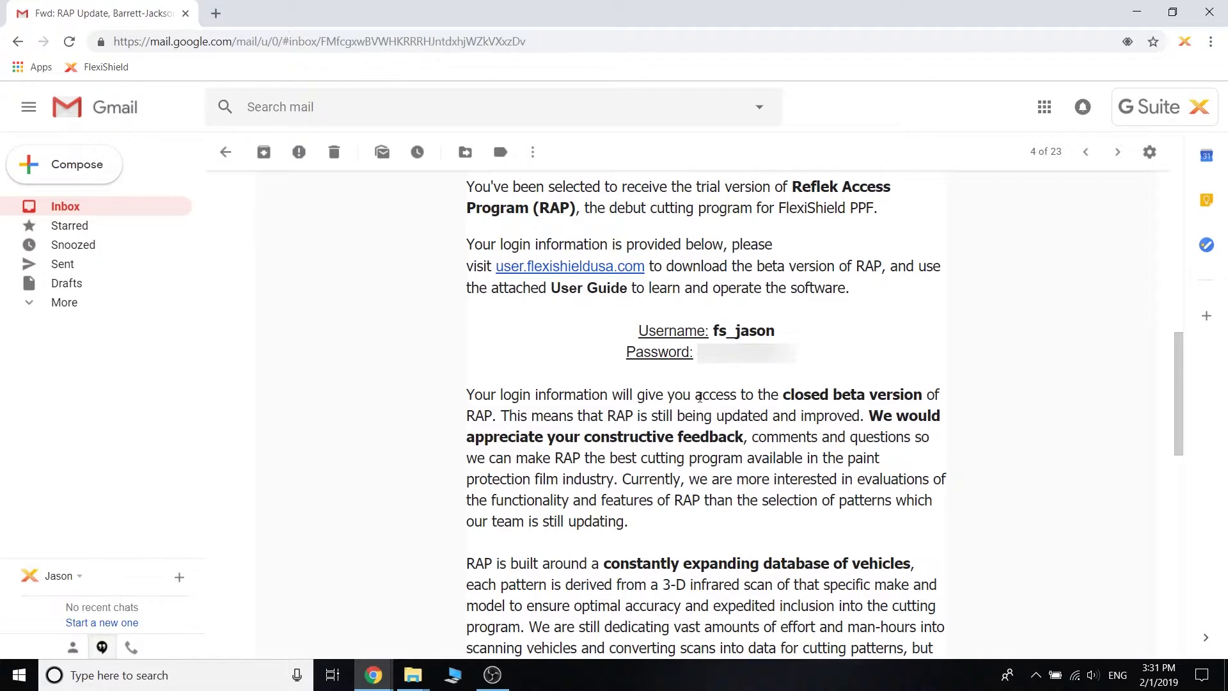
{"action": "scroll", "coordinate": [843, 391], "scroll_direction": "up", "scroll_amount": 1}
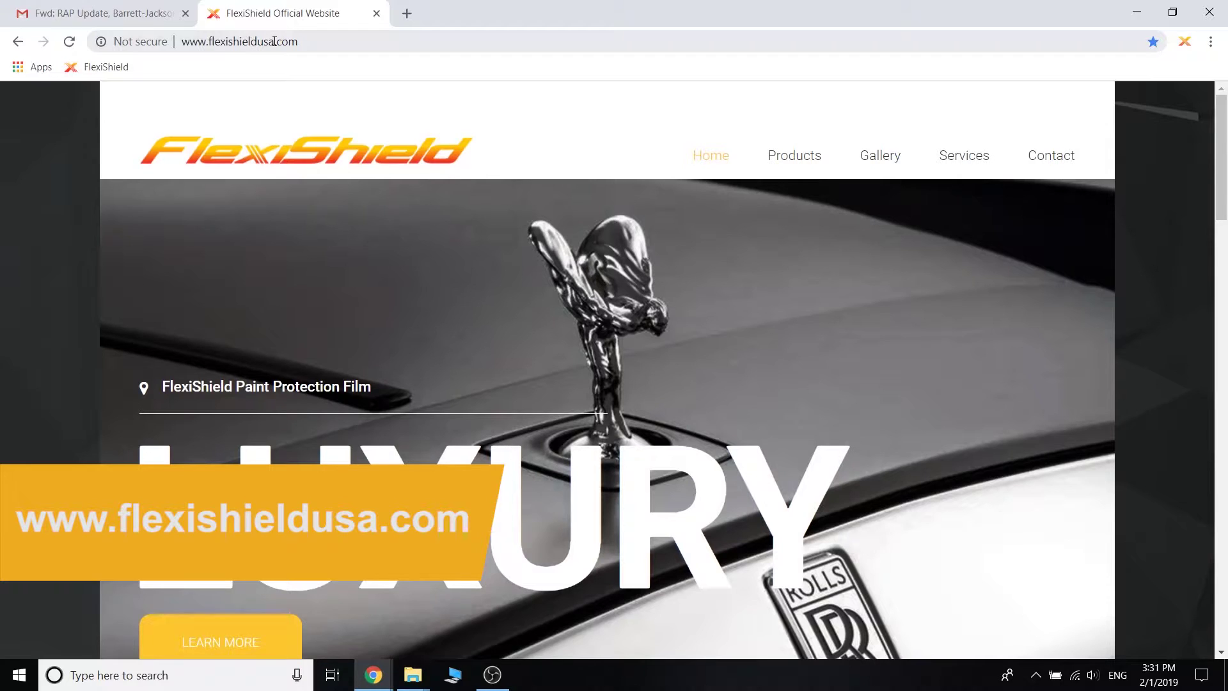
Follow the user.flexishieldusa.com link from the RAP email to reach the FlexiShield dealer login page.
{"action": "left_click", "coordinate": [111, 14]}
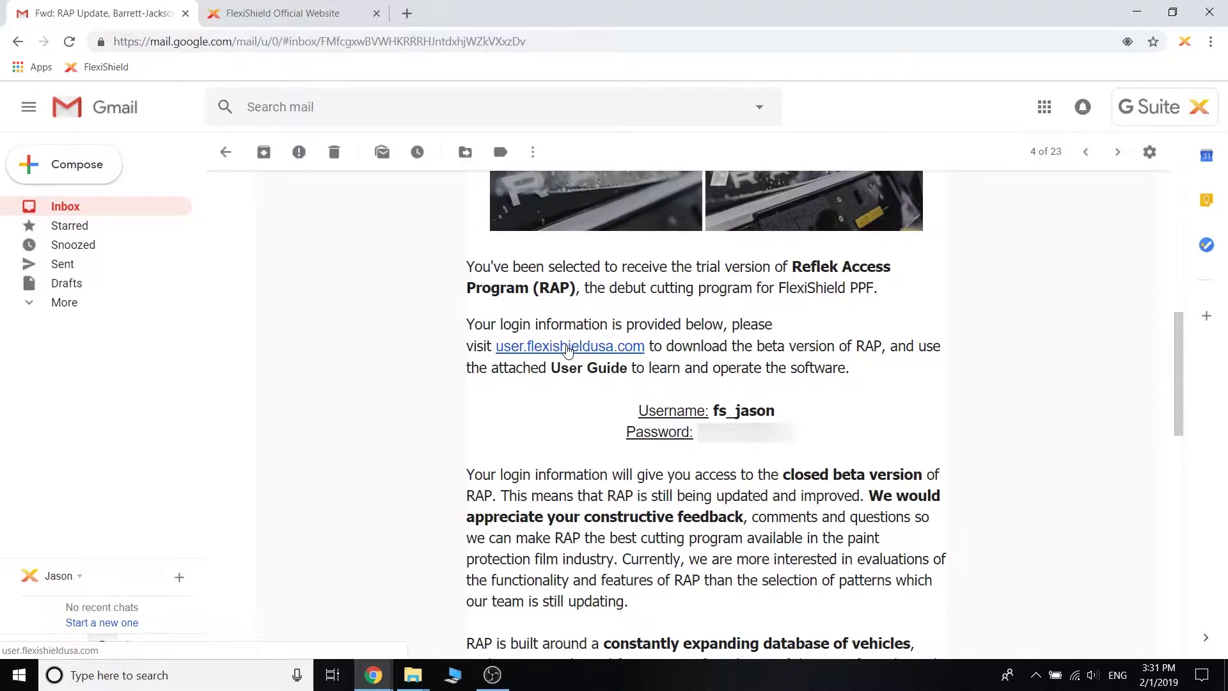
{"action": "left_click", "coordinate": [570, 347]}
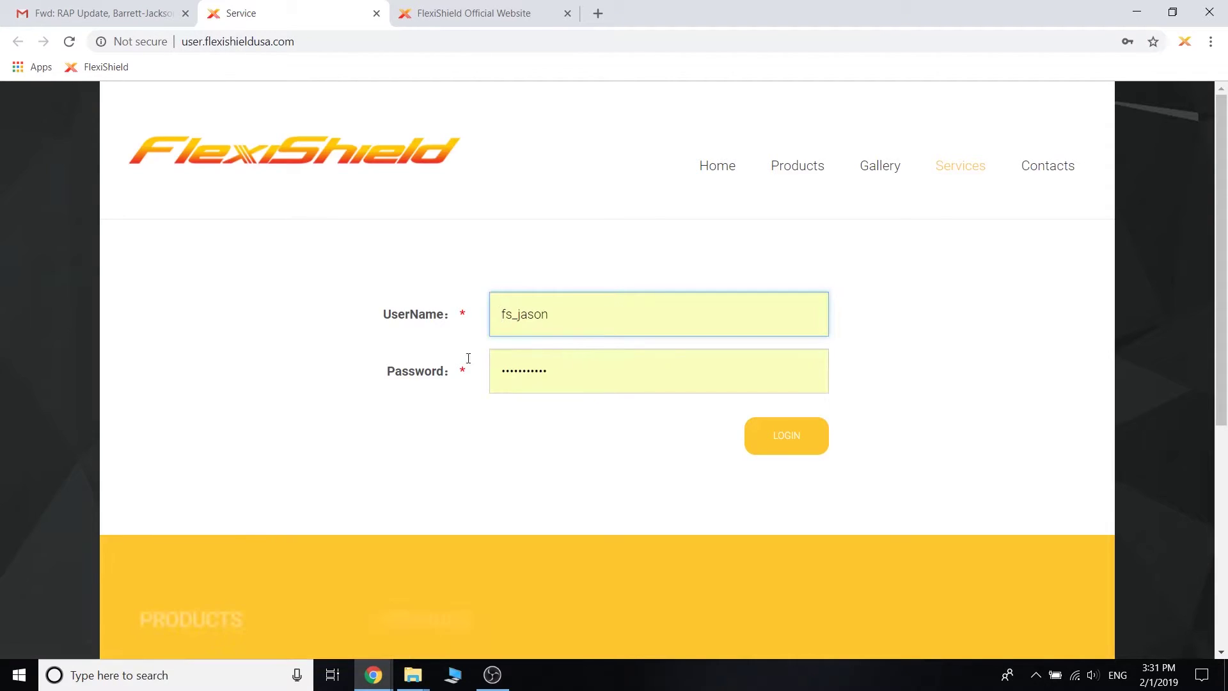
{"action": "left_click", "coordinate": [485, 16]}
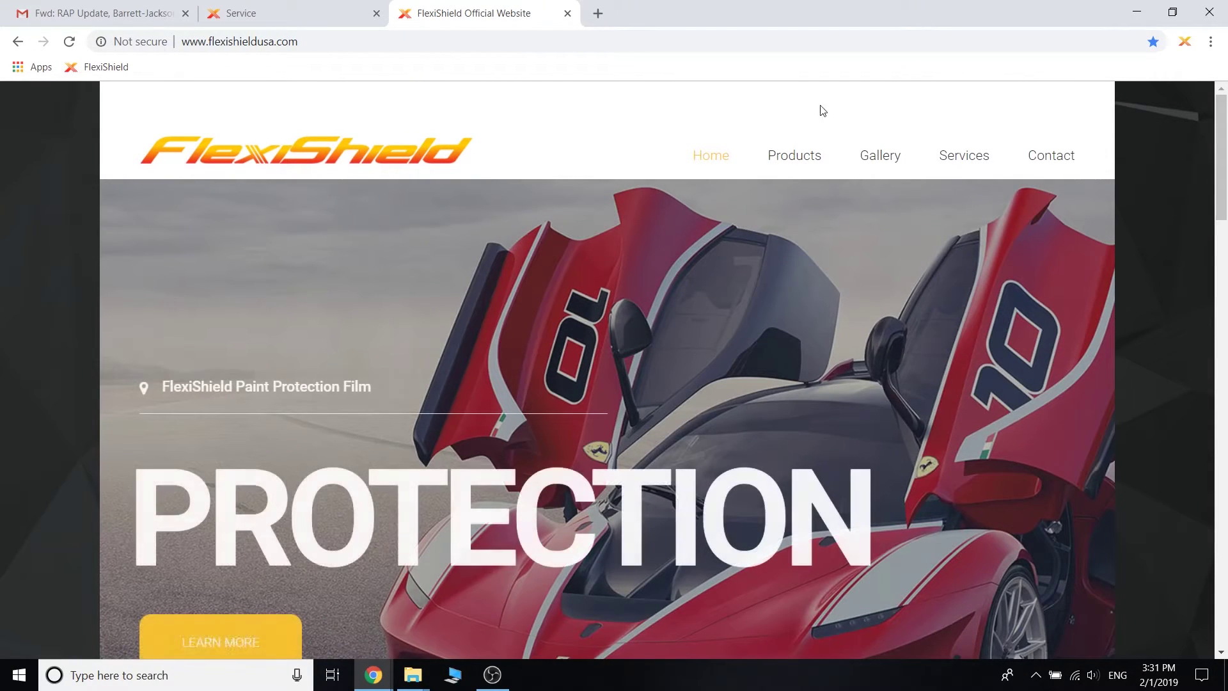
{"action": "mouse_move", "coordinate": [964, 156]}
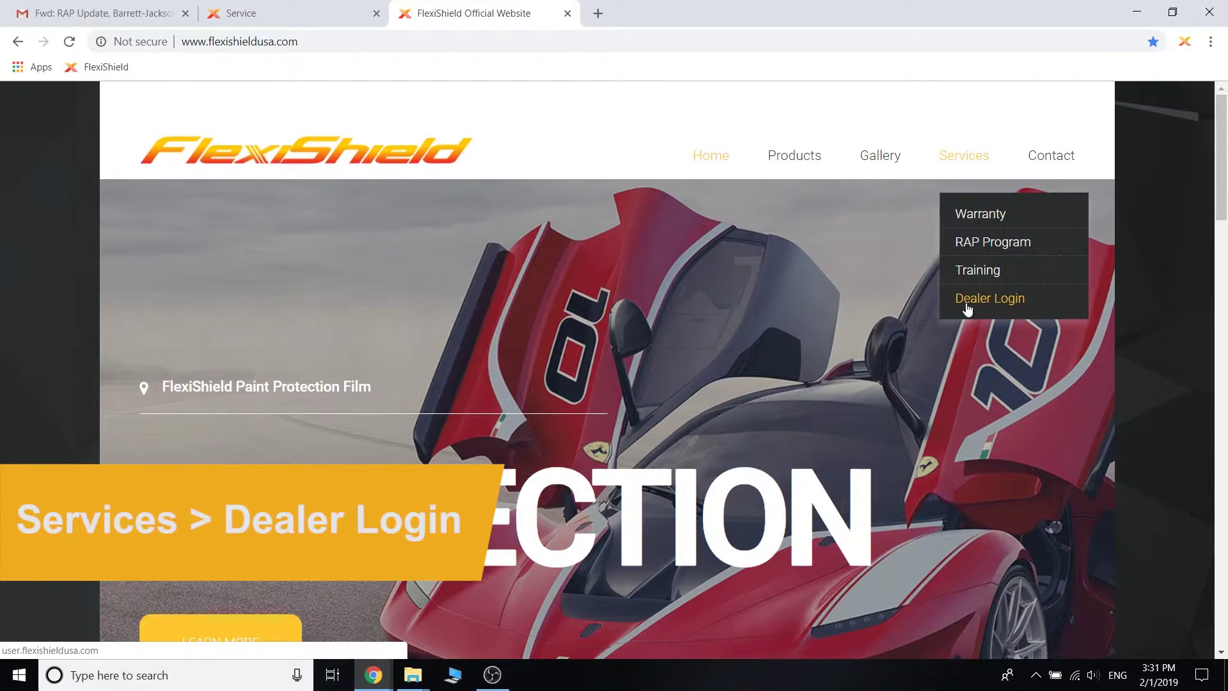
{"action": "left_click", "coordinate": [1003, 307]}
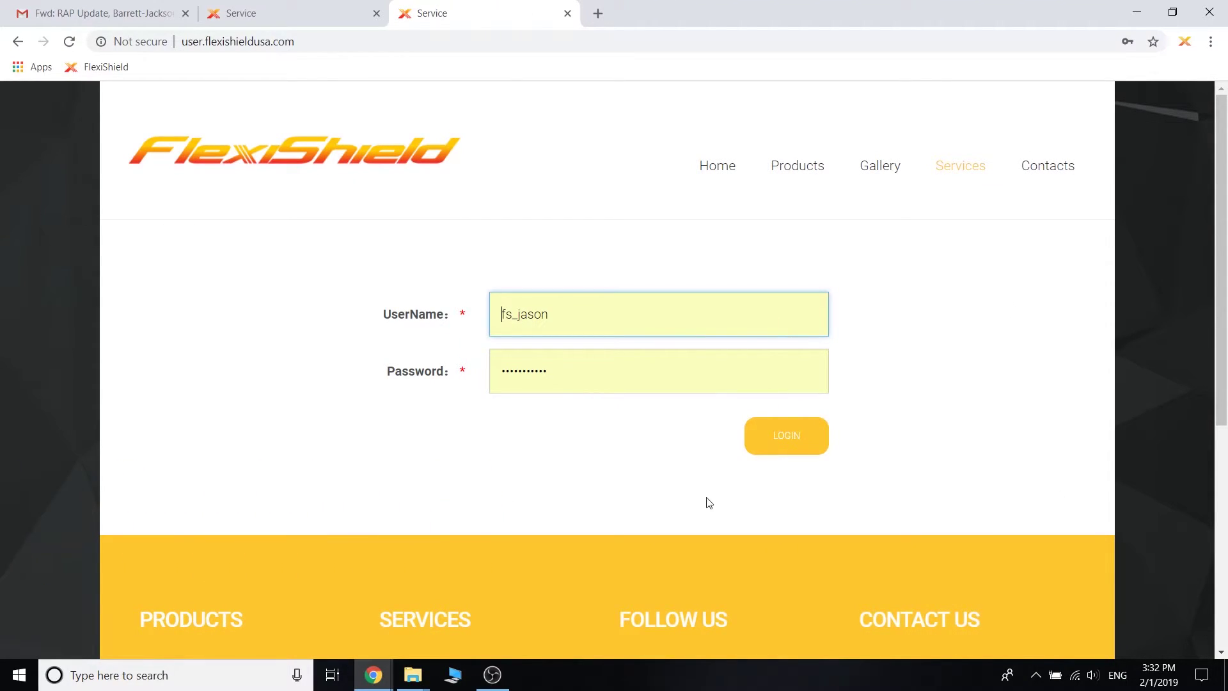
Log in to the dealer portal and download FlexiShield (1).zip from the Paint Protection Pattern page.
{"action": "left_click", "coordinate": [791, 442]}
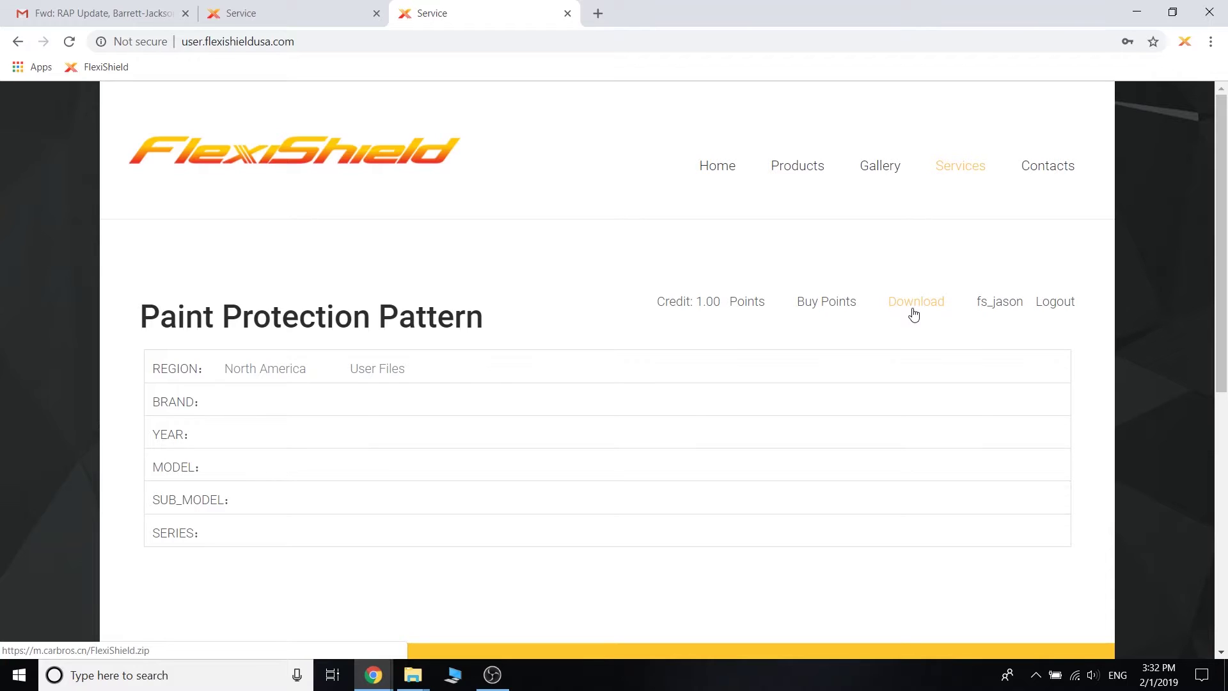
{"action": "left_click", "coordinate": [914, 315]}
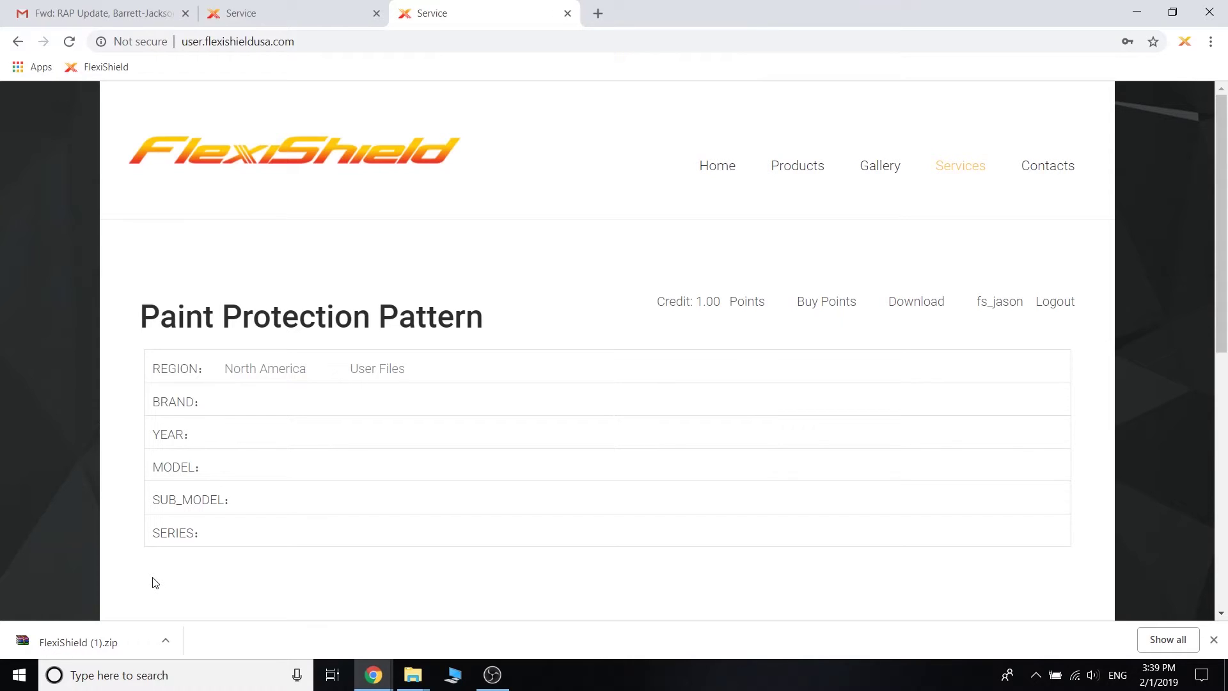
Locate FlexiShield (1).zip in Downloads and Extract Here to get RAP_Setup.
{"action": "left_click", "coordinate": [165, 642]}
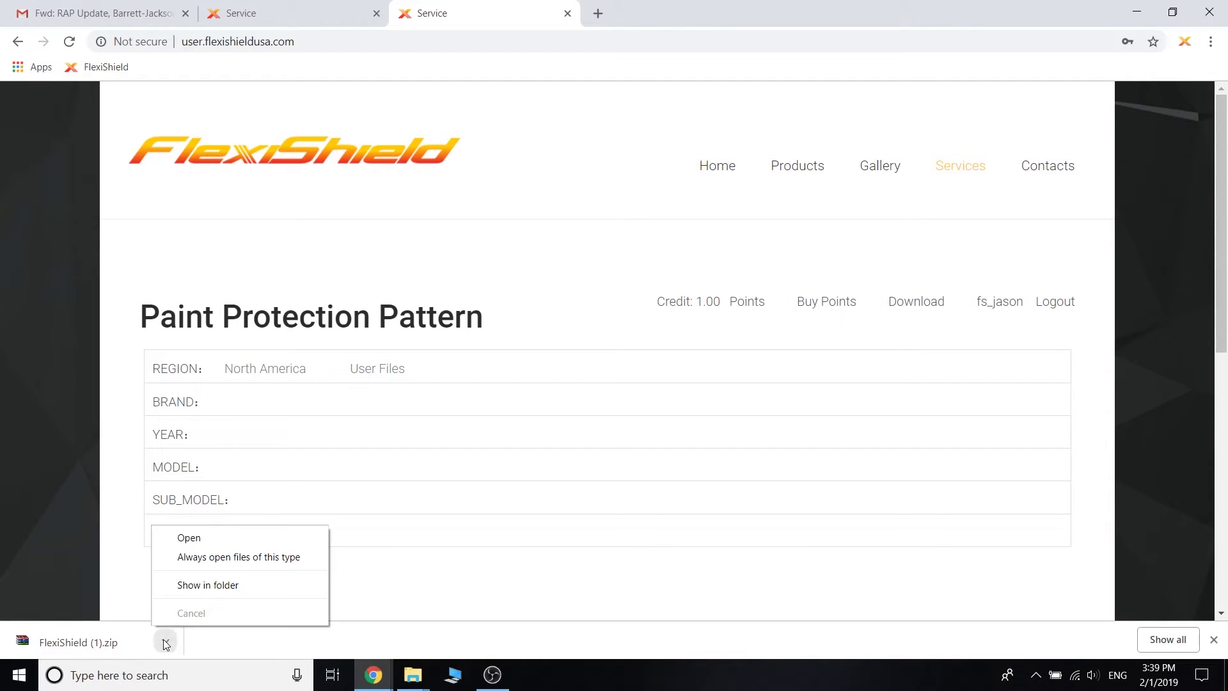
{"action": "left_click", "coordinate": [207, 584]}
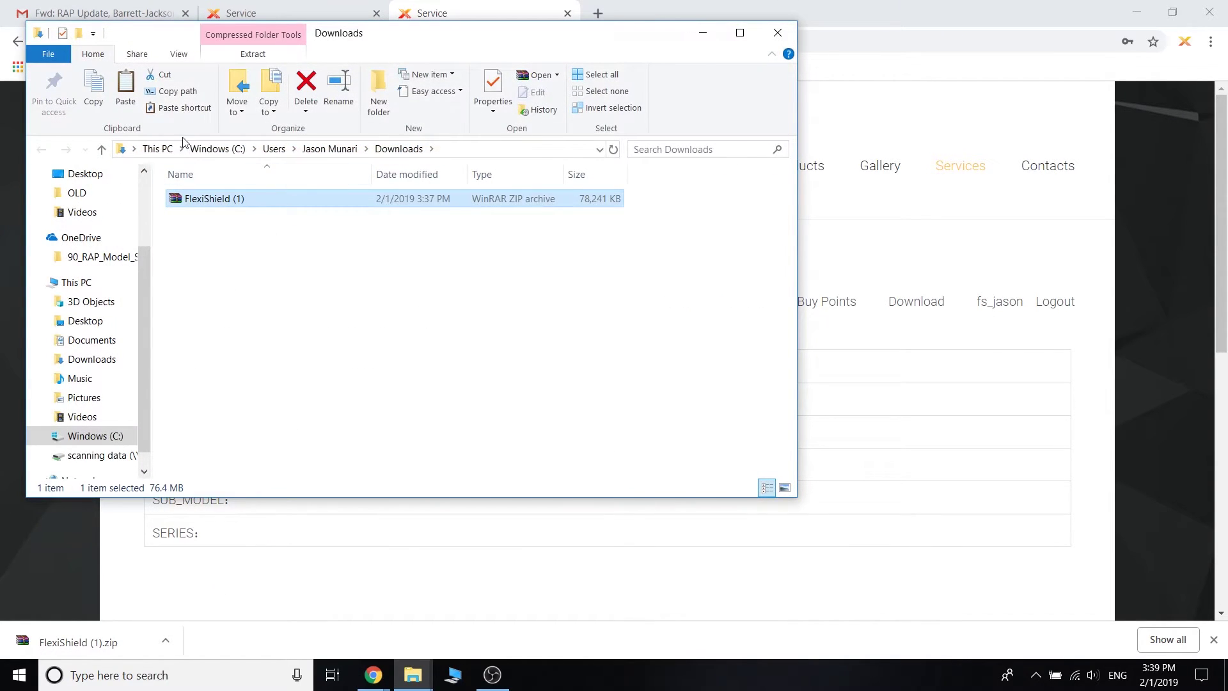
{"action": "right_click", "coordinate": [230, 204]}
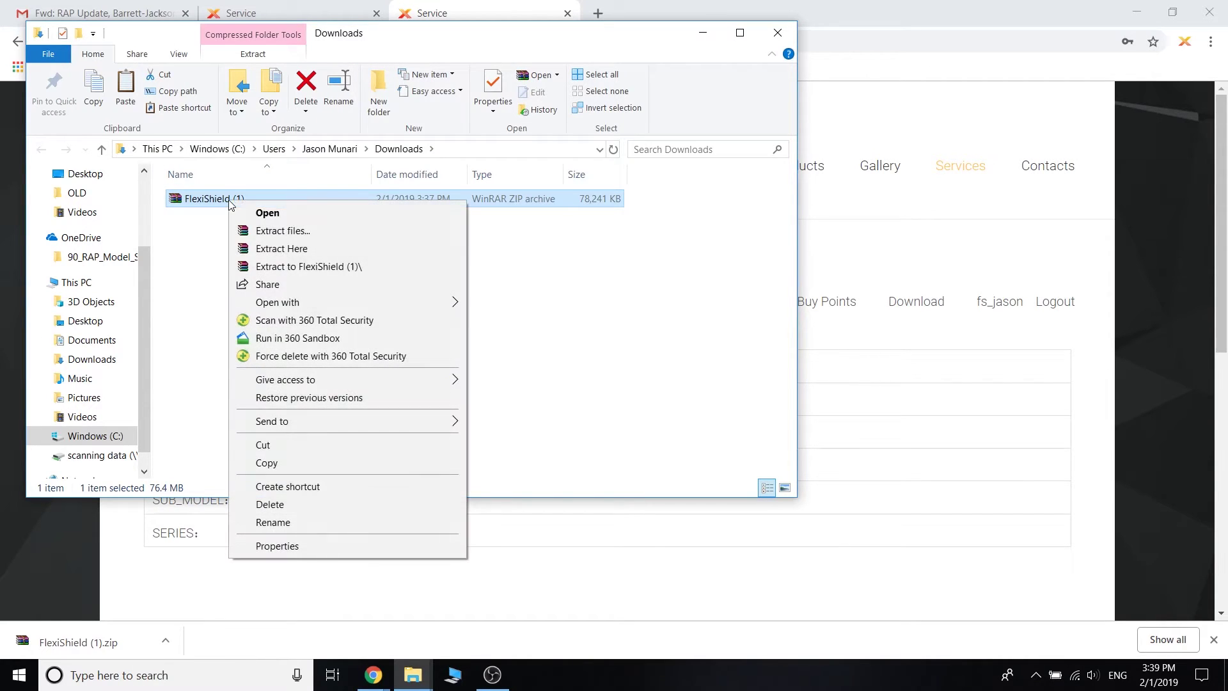
{"action": "left_click", "coordinate": [284, 248]}
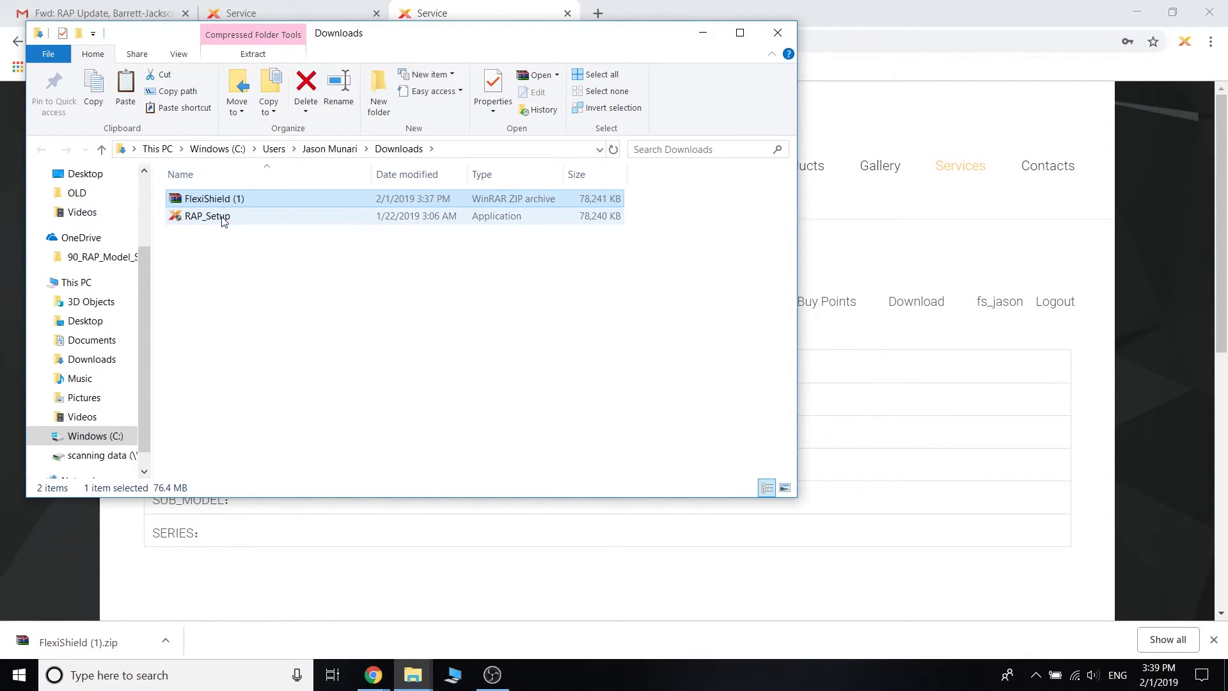
Run RAP_Setup and install RAP 1.0.5.4 into C:\Program Files (x86)\RAP\, then finish the wizard.
{"action": "left_click", "coordinate": [224, 219]}
{"action": "double_click", "coordinate": [224, 219]}
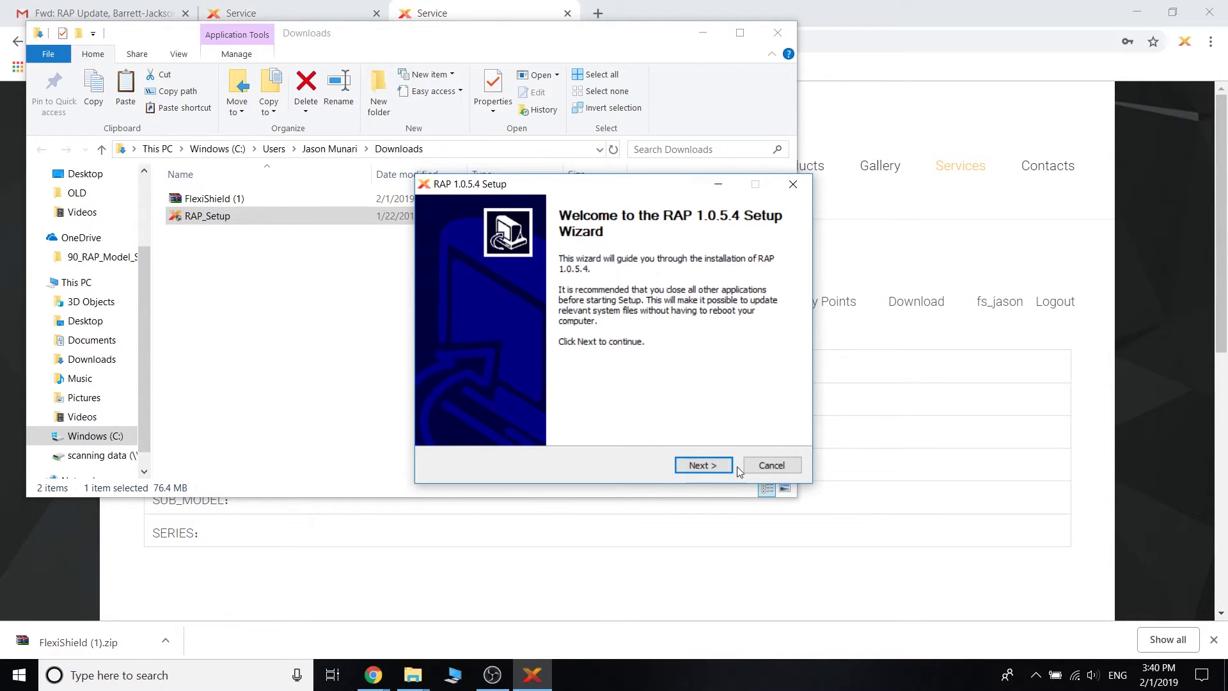
{"action": "left_click", "coordinate": [709, 469]}
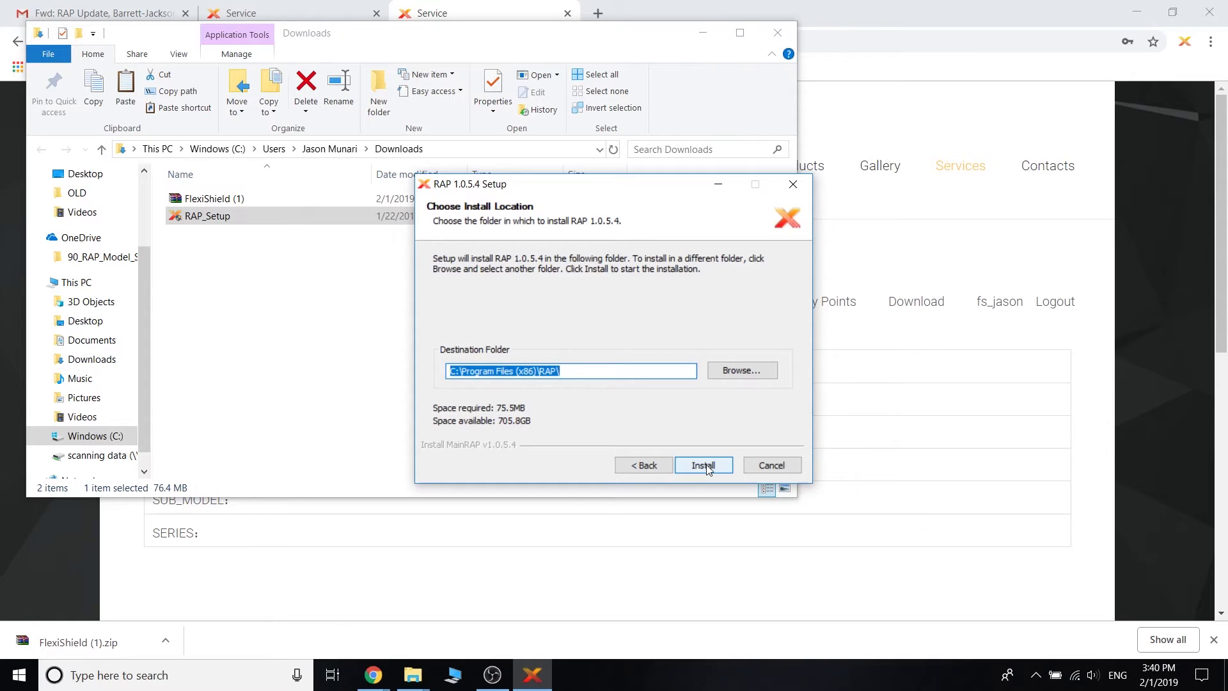
{"action": "left_click", "coordinate": [707, 467]}
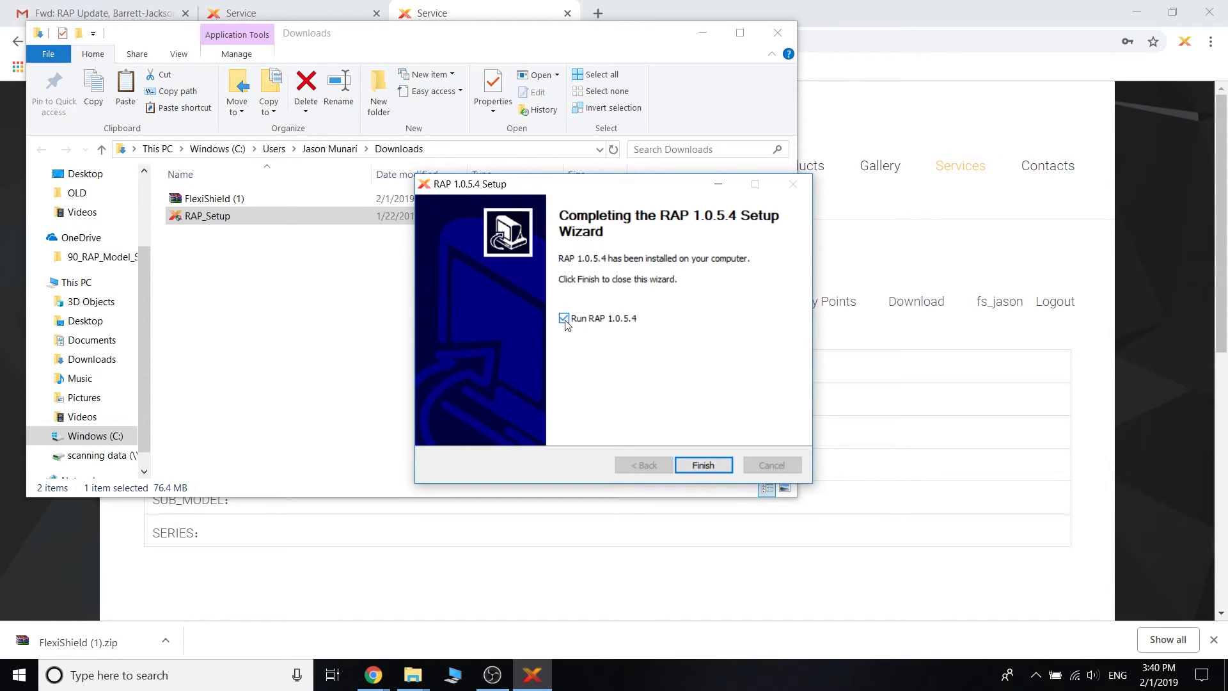
{"action": "left_click", "coordinate": [706, 463]}
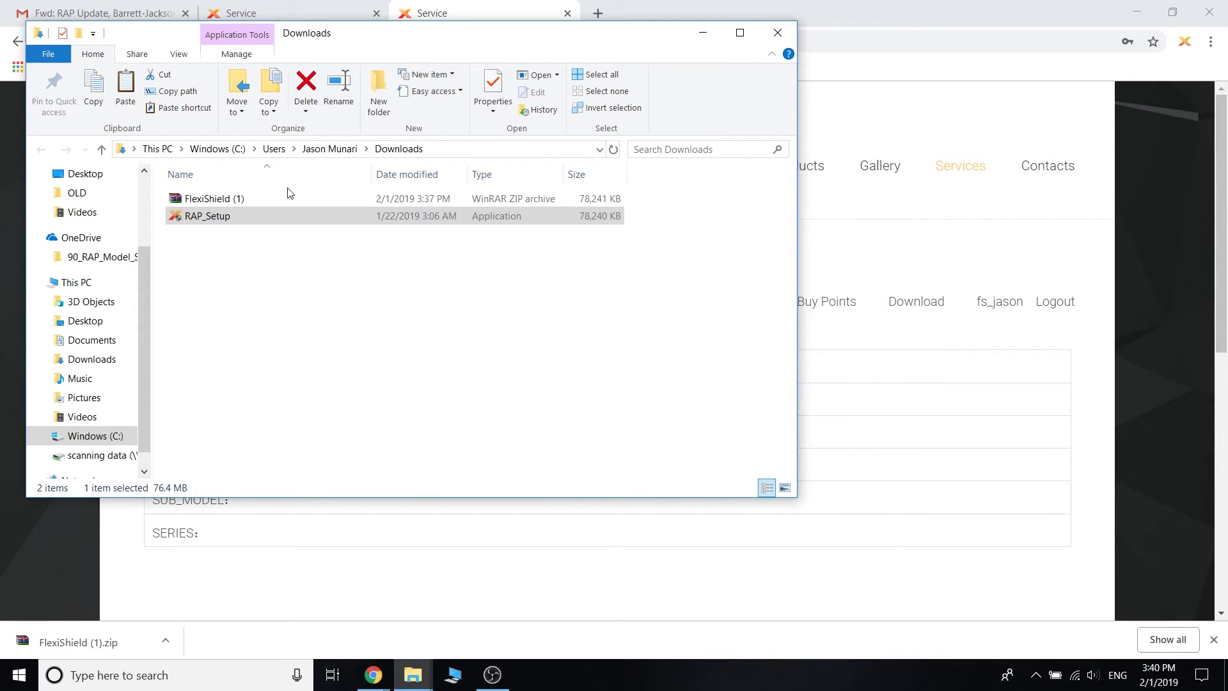
Close the Downloads folder window and select North America as the region.
{"action": "left_click", "coordinate": [777, 33]}
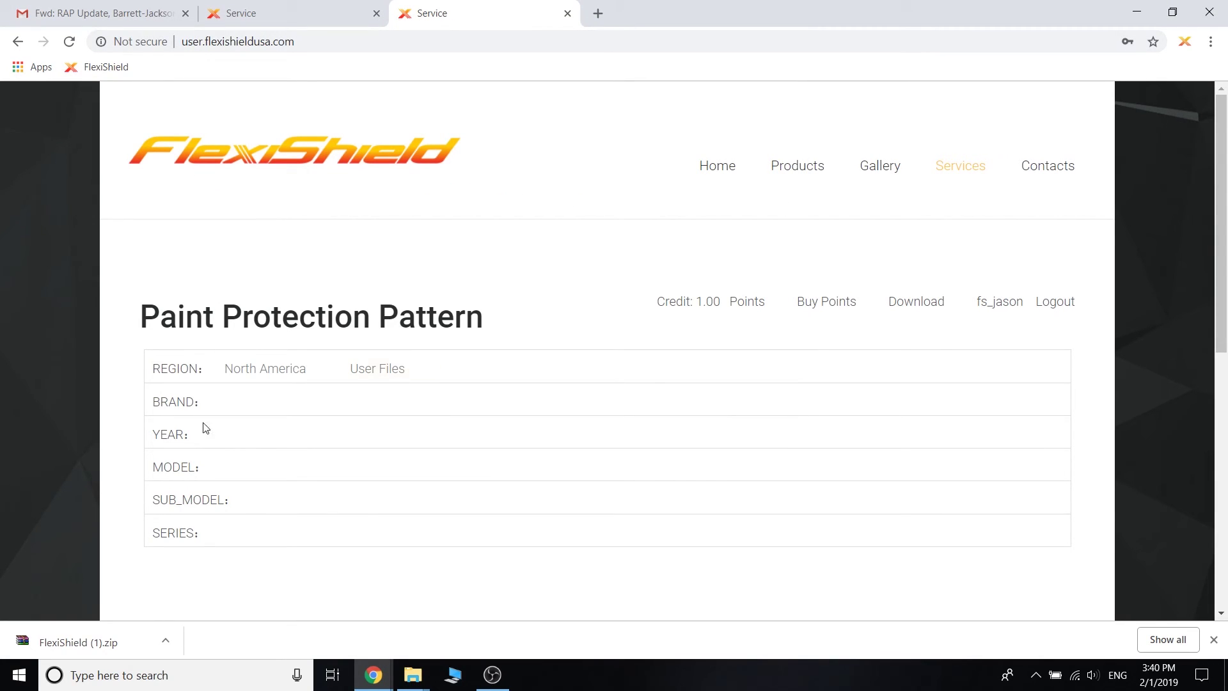
{"action": "left_click", "coordinate": [230, 384]}
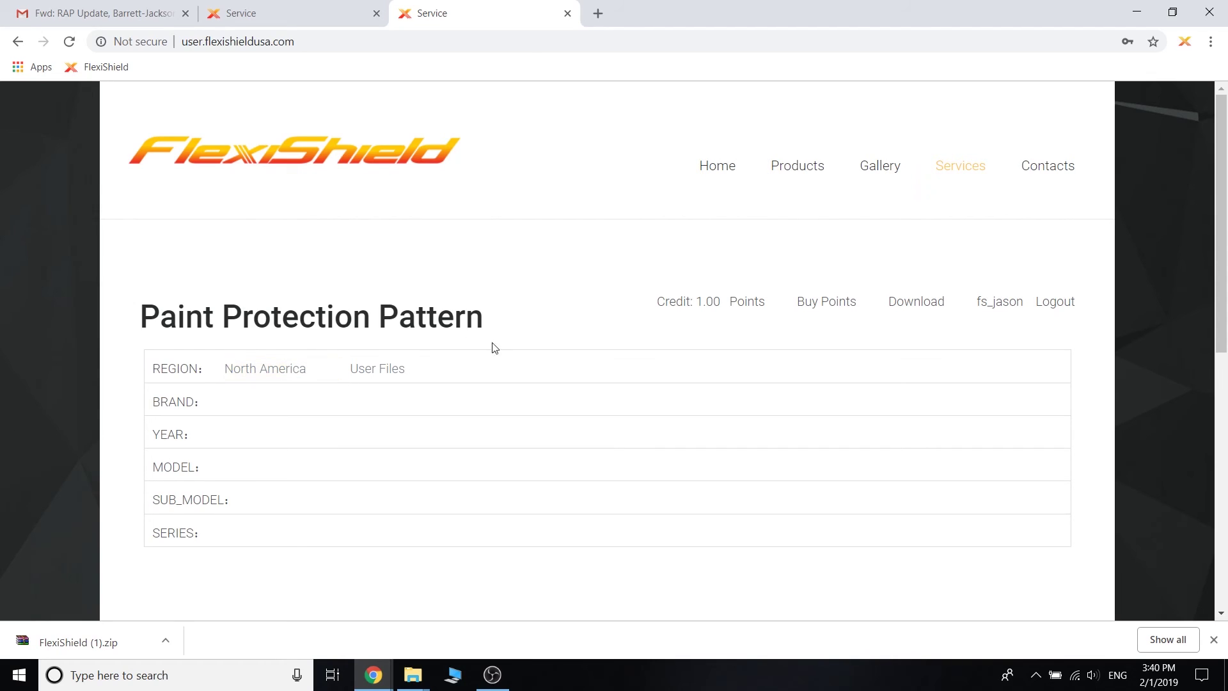